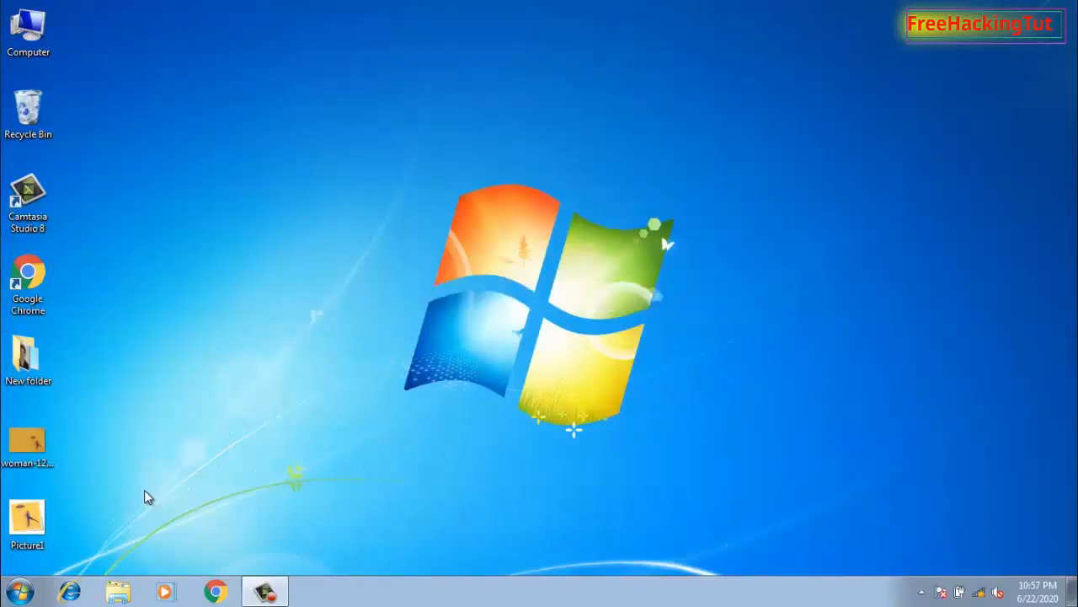
Launch PowerPoint 2013 and start a blank presentation
click(19, 591)
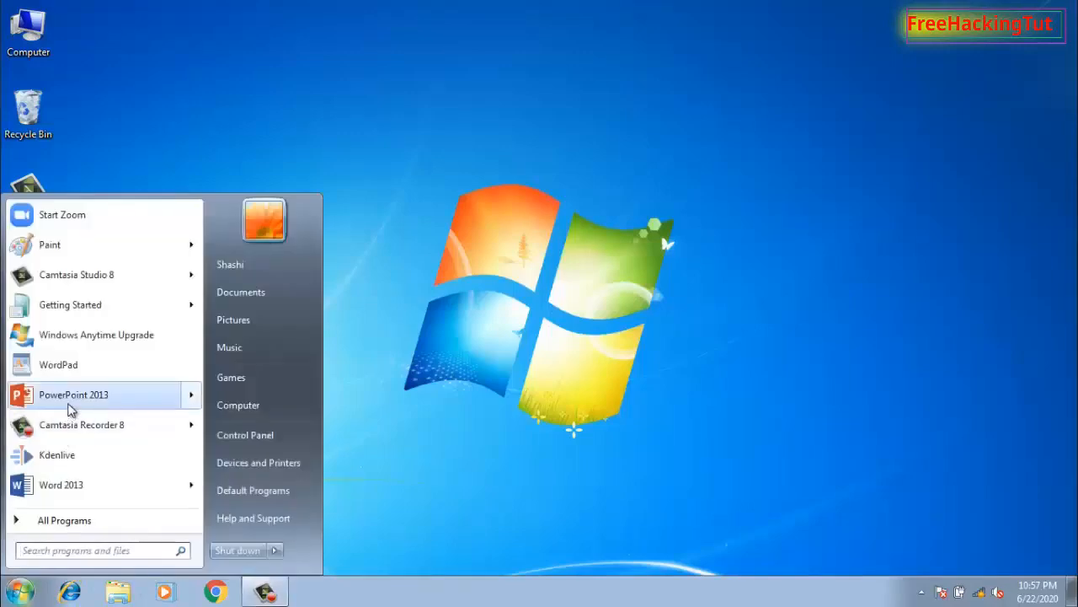
mouse_move(70, 407)
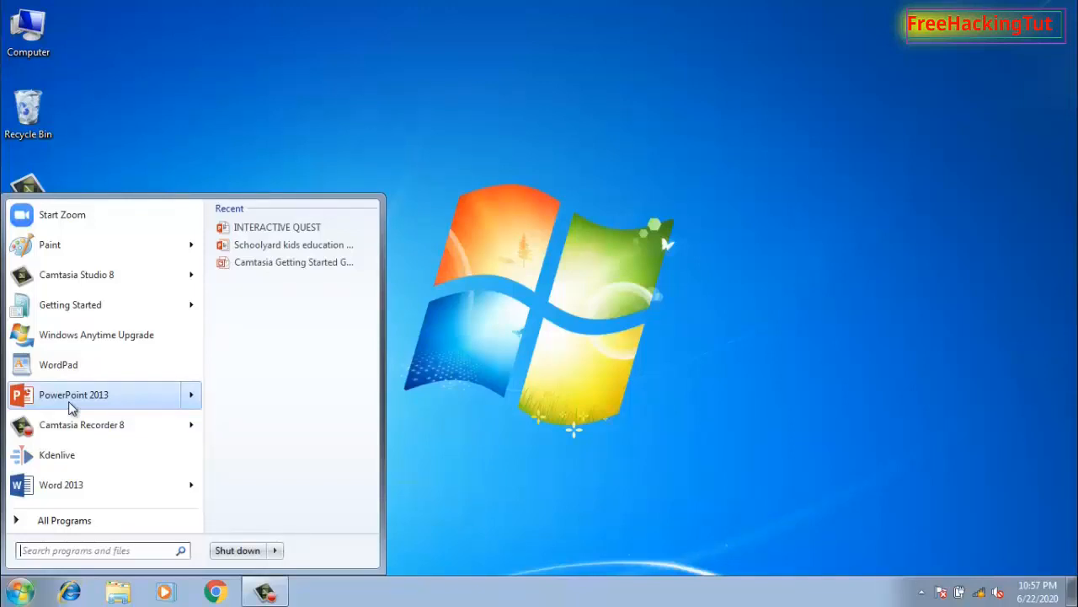
click(99, 391)
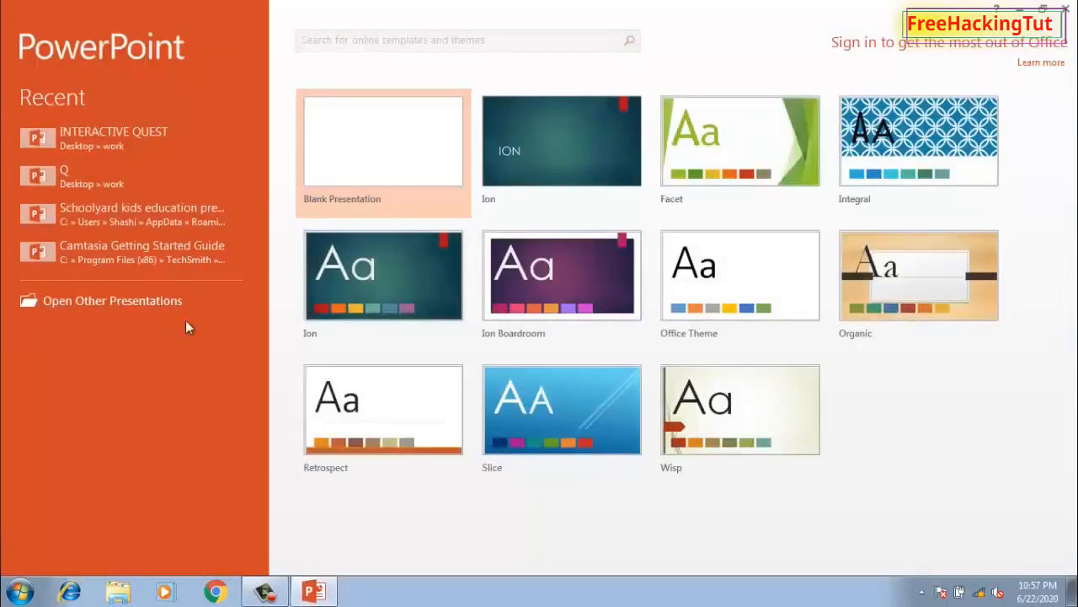
click(392, 173)
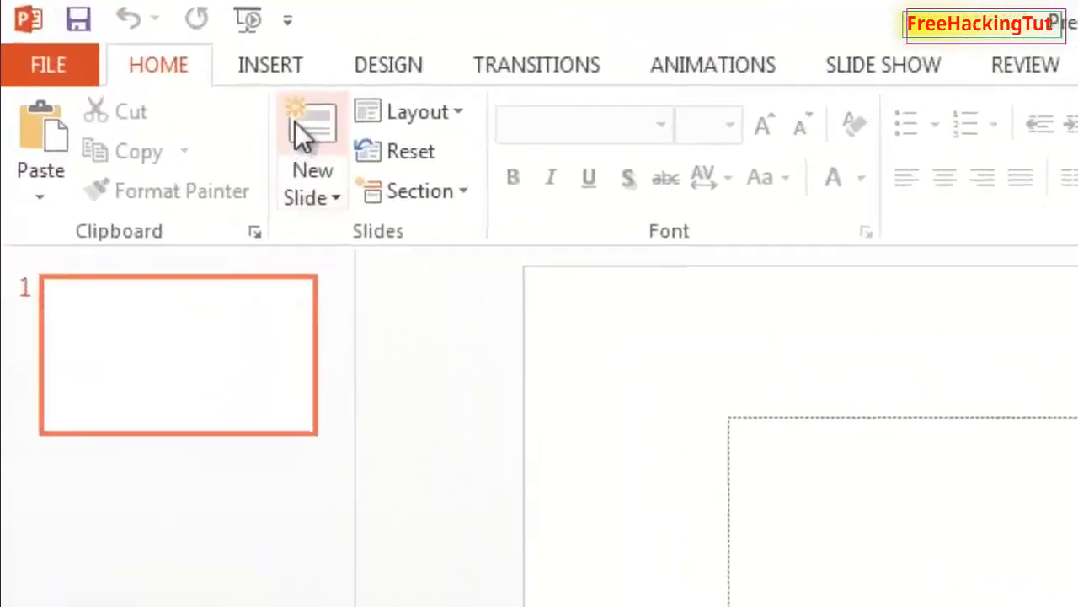
Insert the woman-1245817_1920 picture from the Desktop onto the slide
click(286, 66)
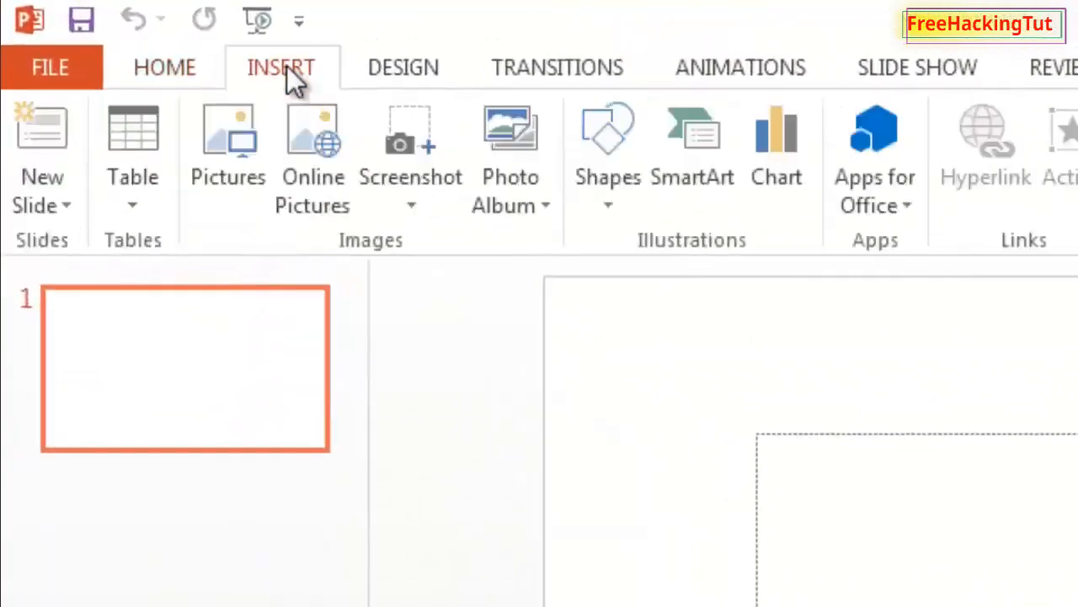
click(245, 153)
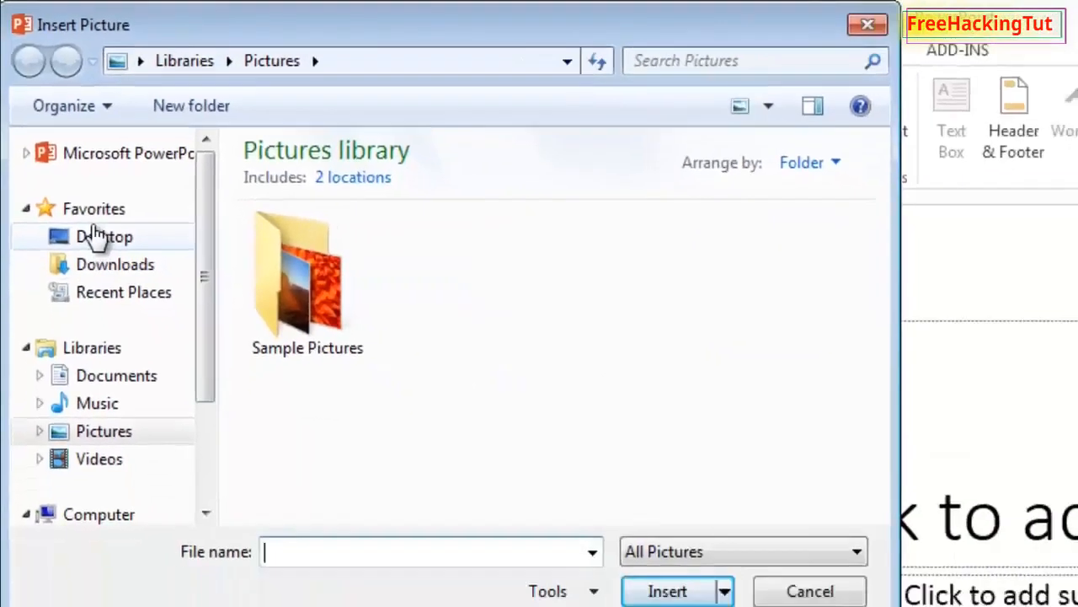
click(141, 320)
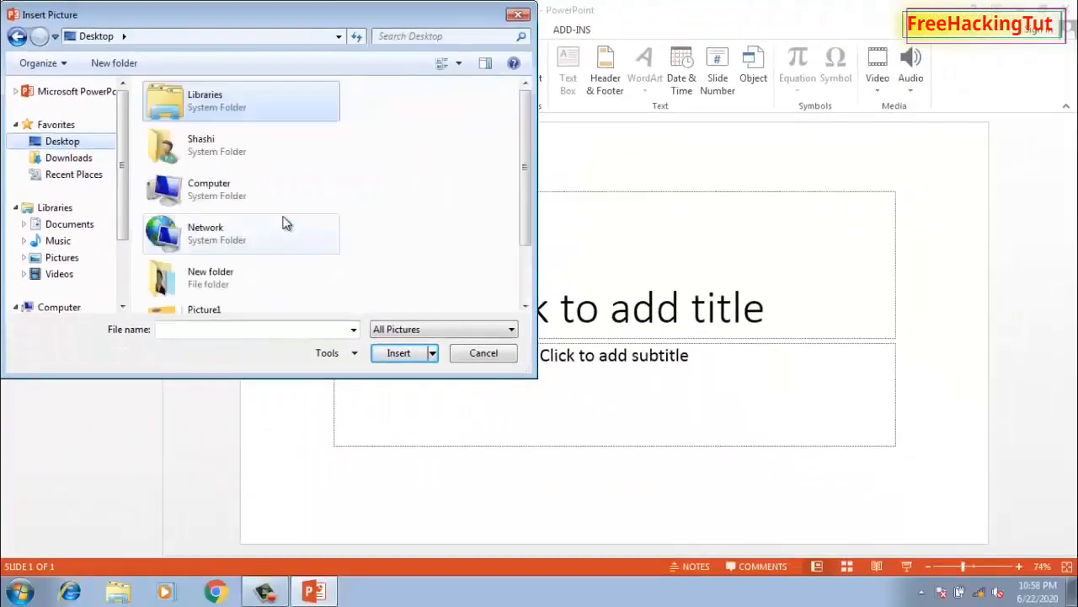
drag(527, 166, 527, 218)
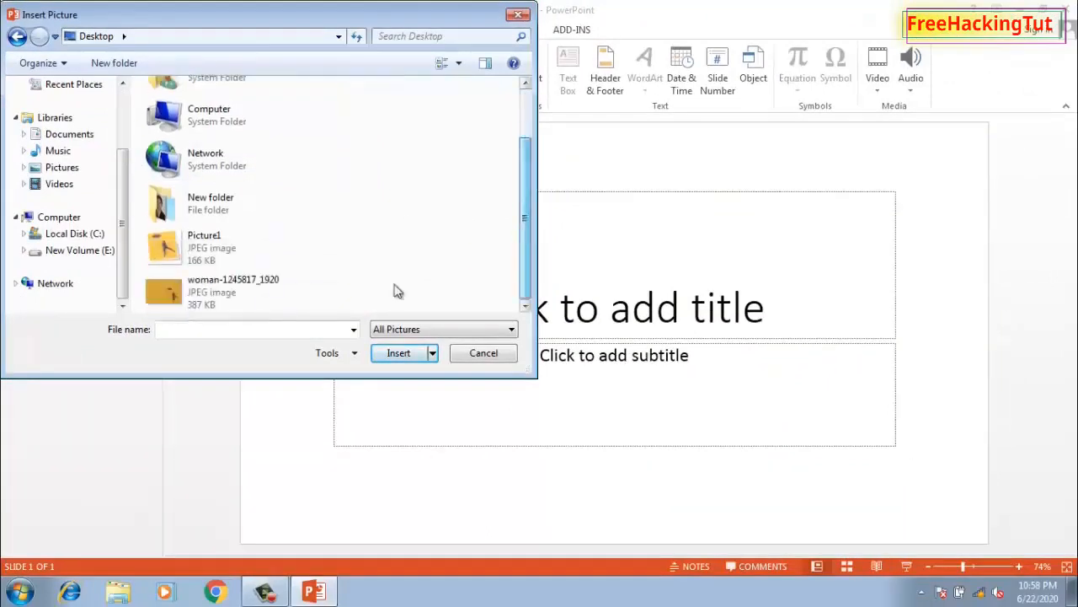
click(226, 290)
click(403, 355)
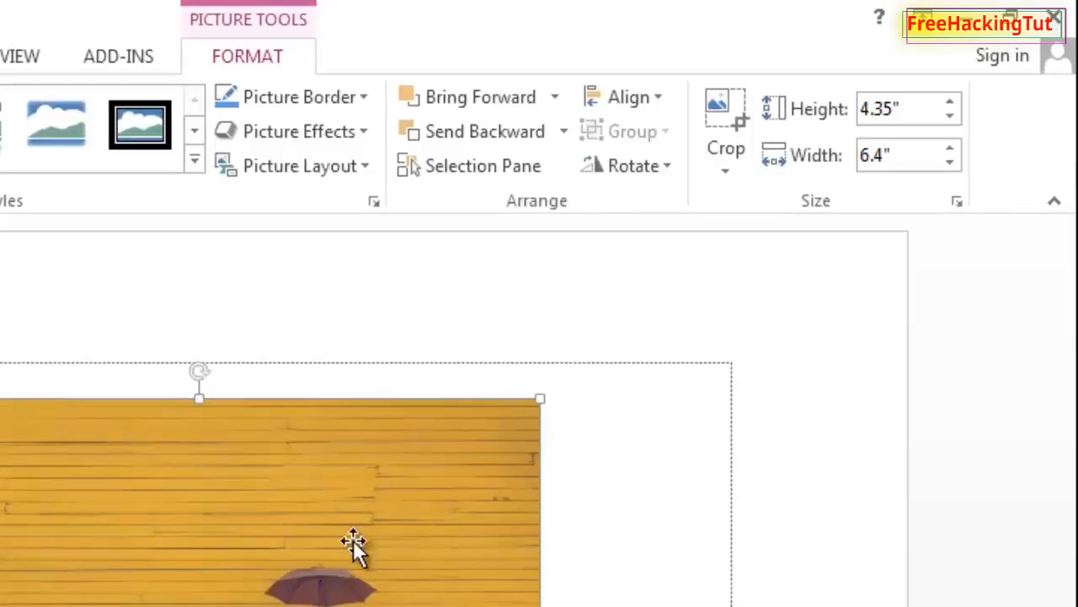
Crop the picture's left, top and right edges closely around the woman with the umbrella
click(721, 158)
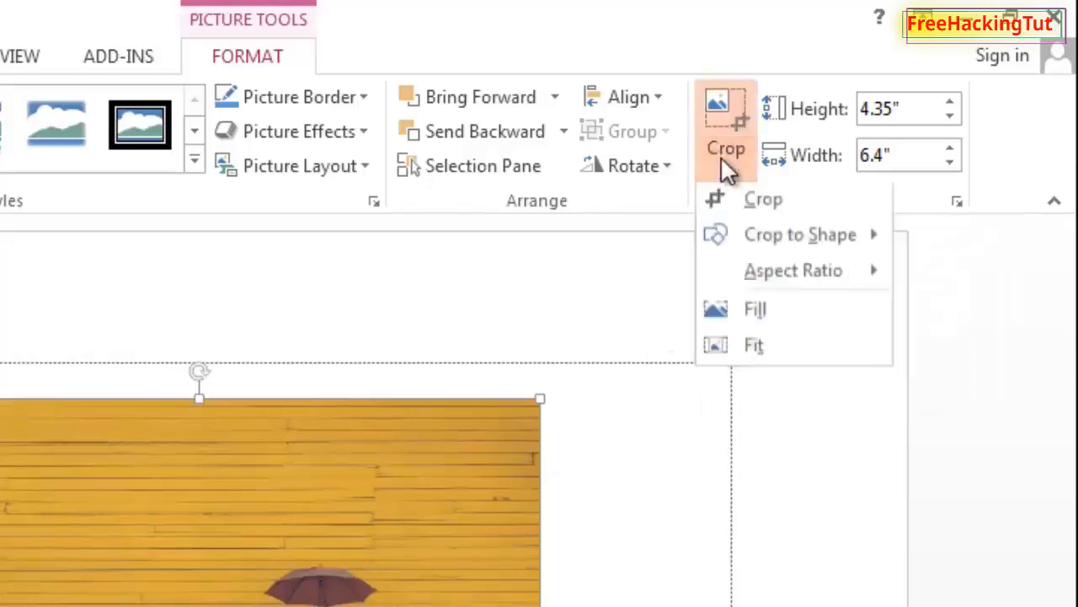
click(731, 205)
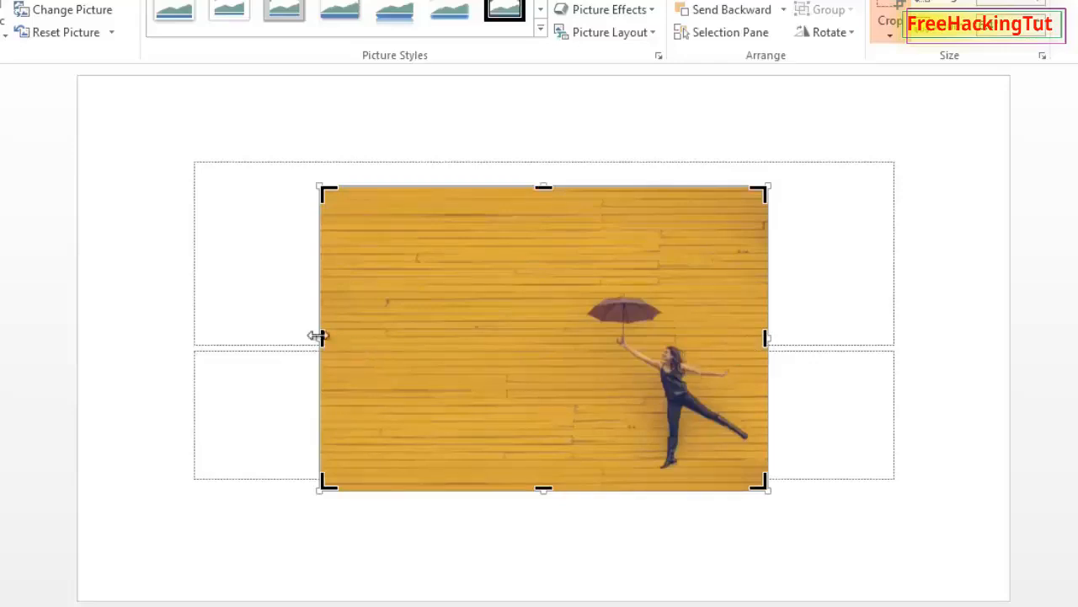
drag(321, 337, 554, 356)
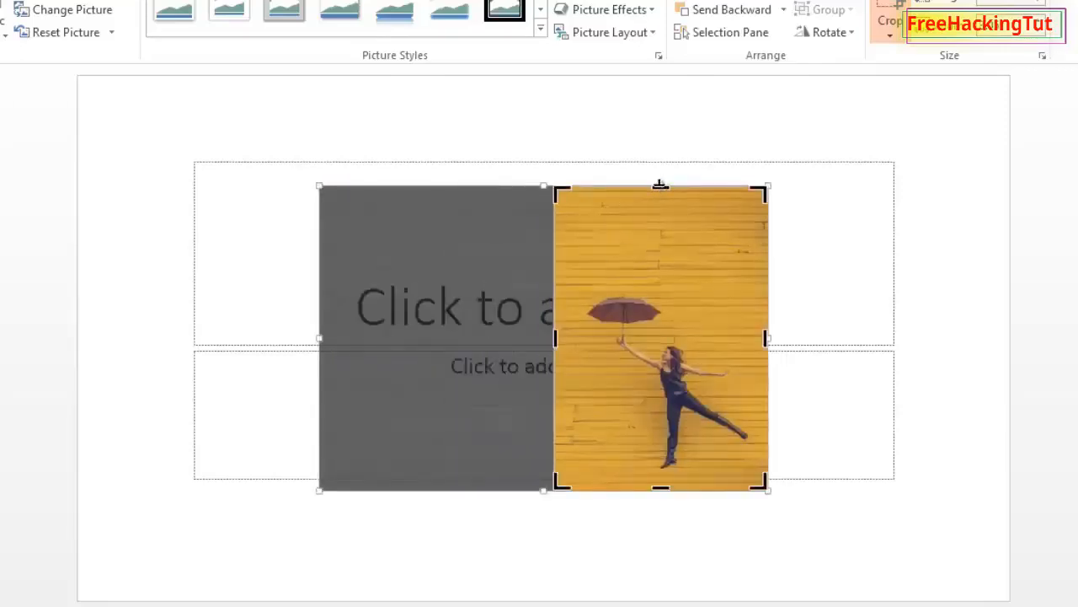
drag(660, 187, 665, 284)
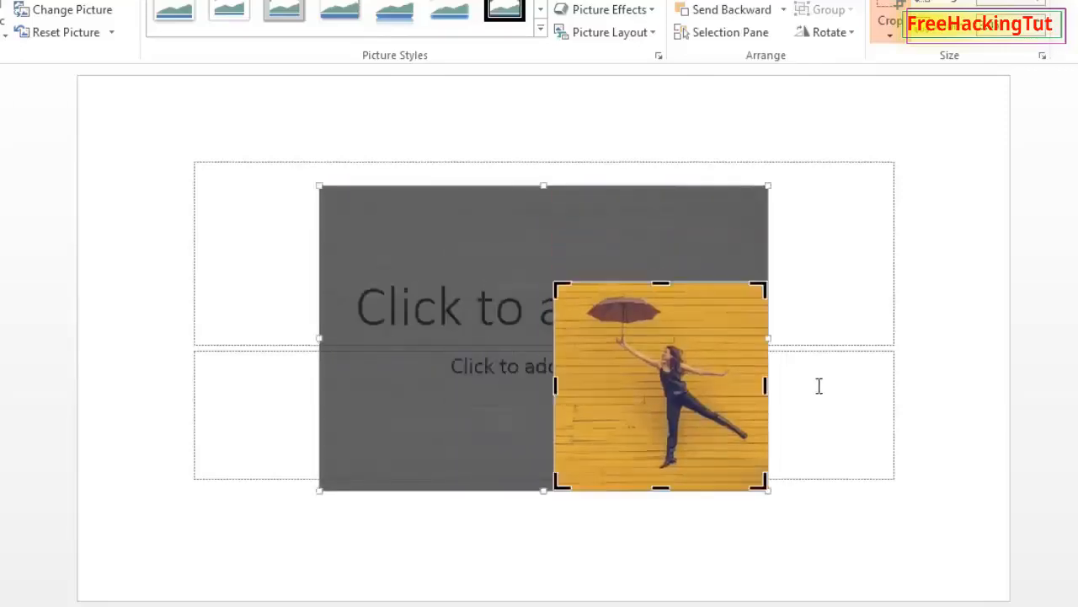
drag(759, 388, 752, 389)
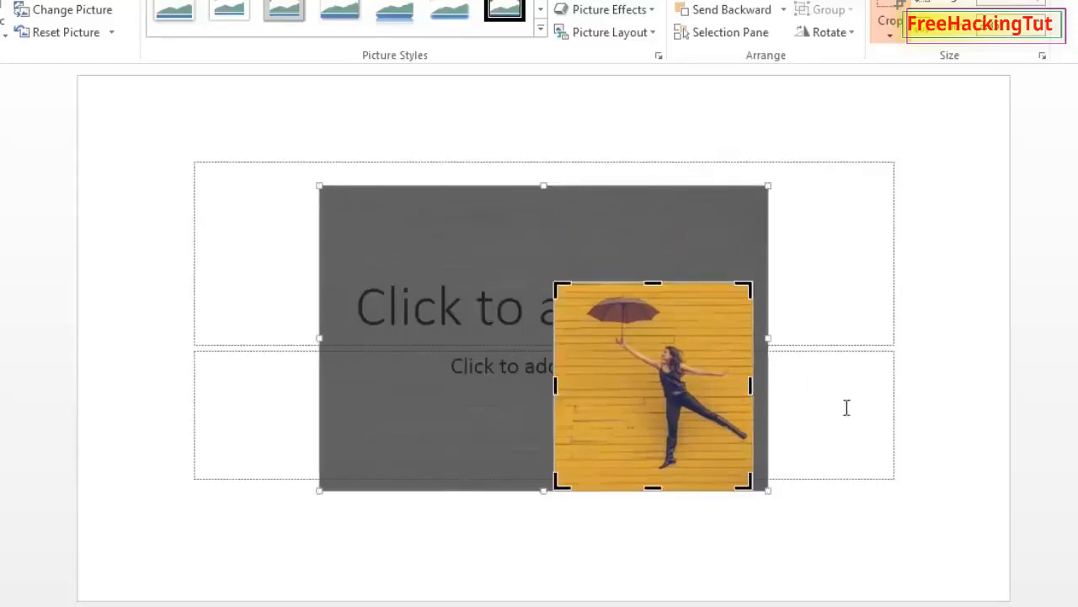
click(929, 337)
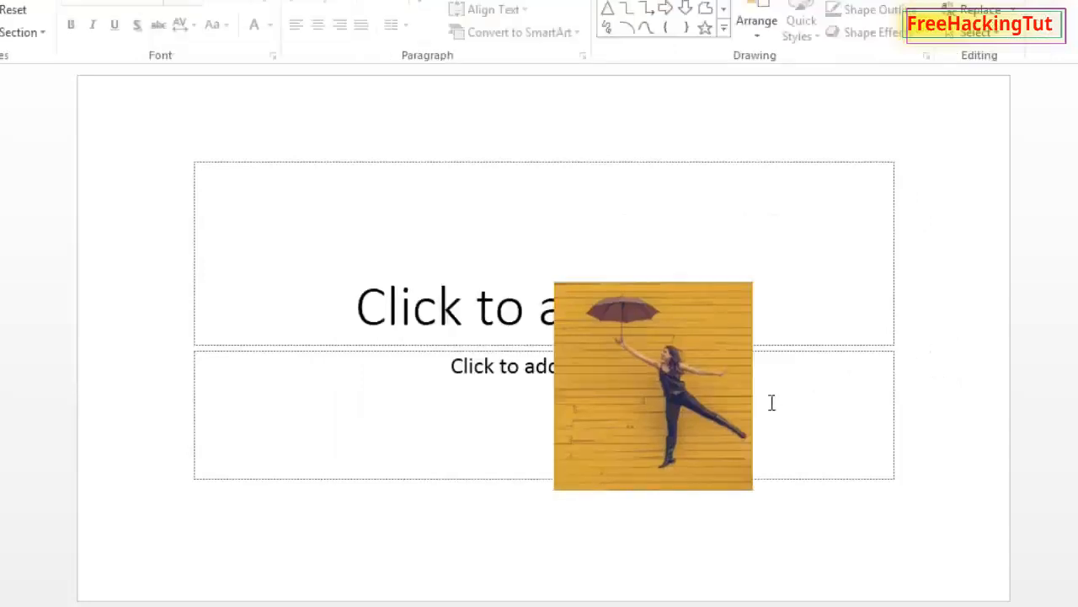
Move the cropped picture toward the slide's upper left and enlarge it to a height of 5.8"
click(618, 360)
drag(618, 360, 354, 220)
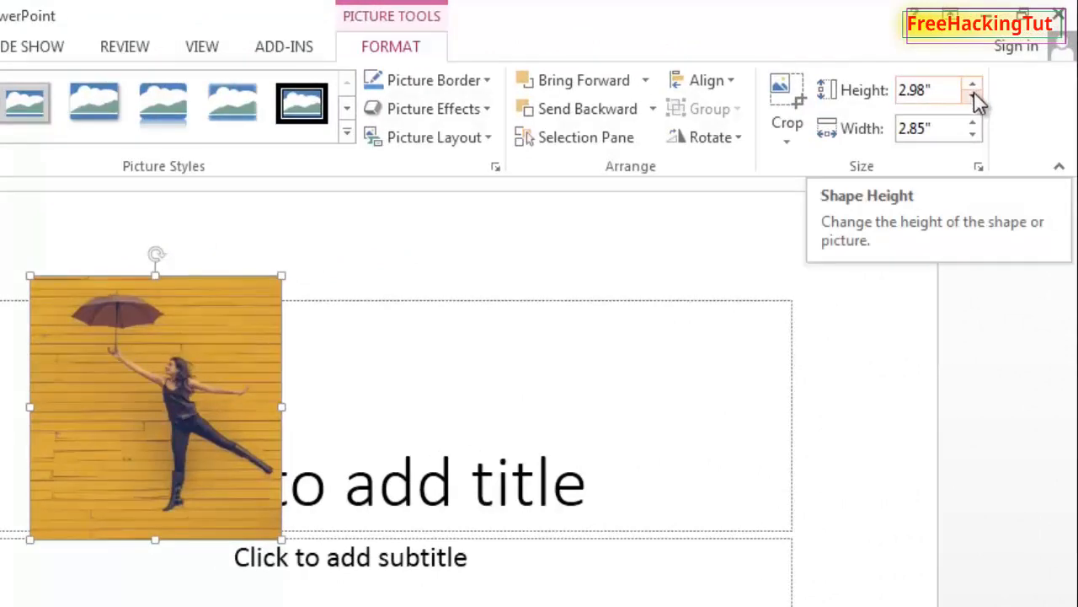
click(974, 88)
click(974, 86)
click(975, 86)
click(974, 86)
click(975, 86)
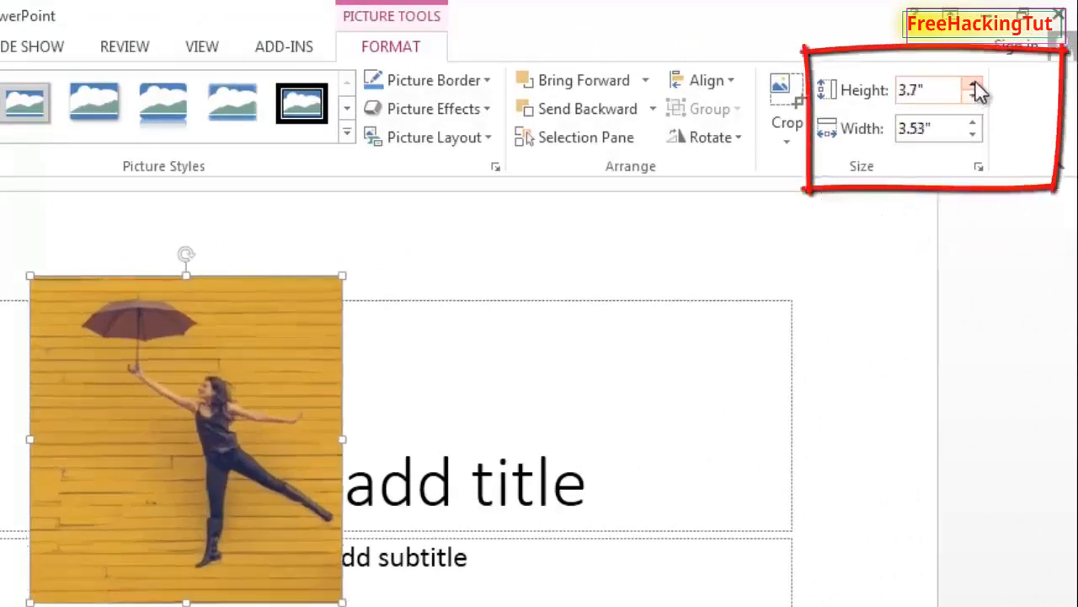
click(975, 86)
click(975, 85)
click(974, 86)
click(975, 86)
click(974, 86)
click(974, 86)
click(973, 86)
click(974, 86)
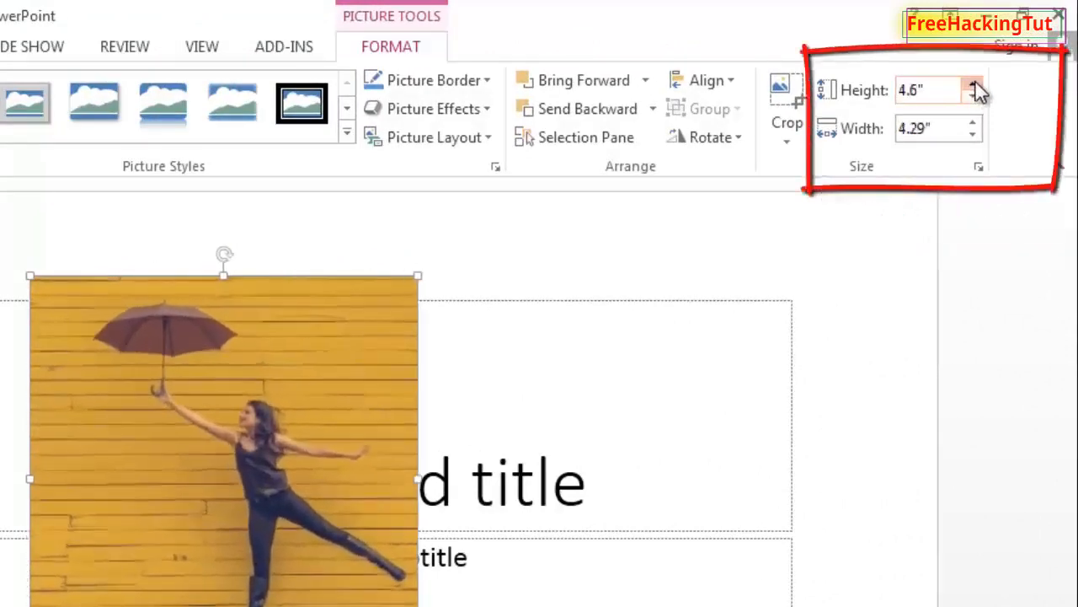
click(973, 86)
click(973, 86)
click(974, 86)
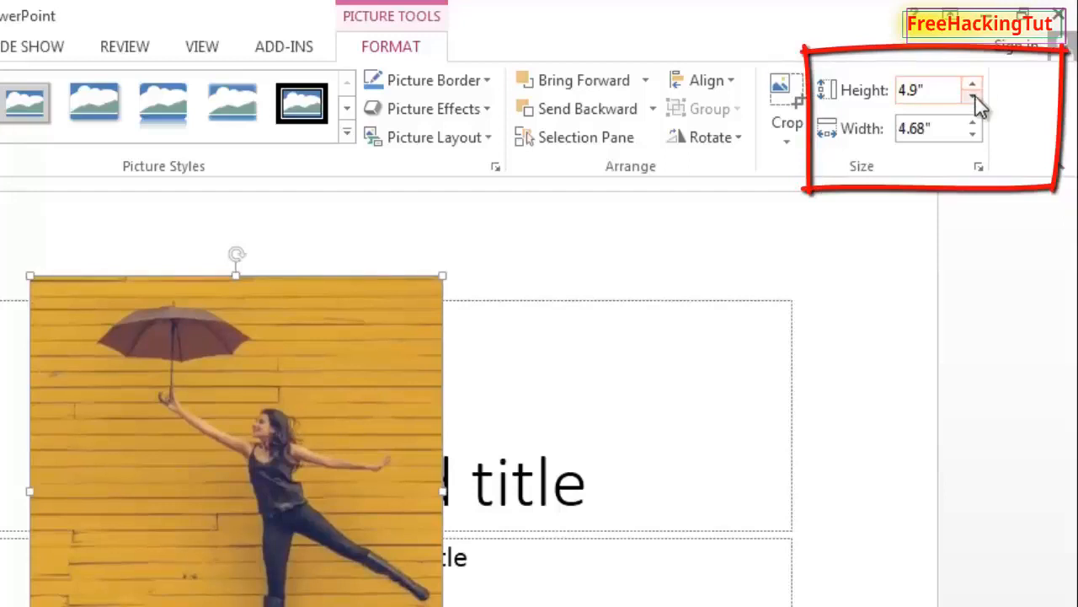
click(975, 101)
click(975, 100)
click(975, 100)
click(975, 87)
click(975, 87)
click(974, 87)
click(974, 87)
click(974, 87)
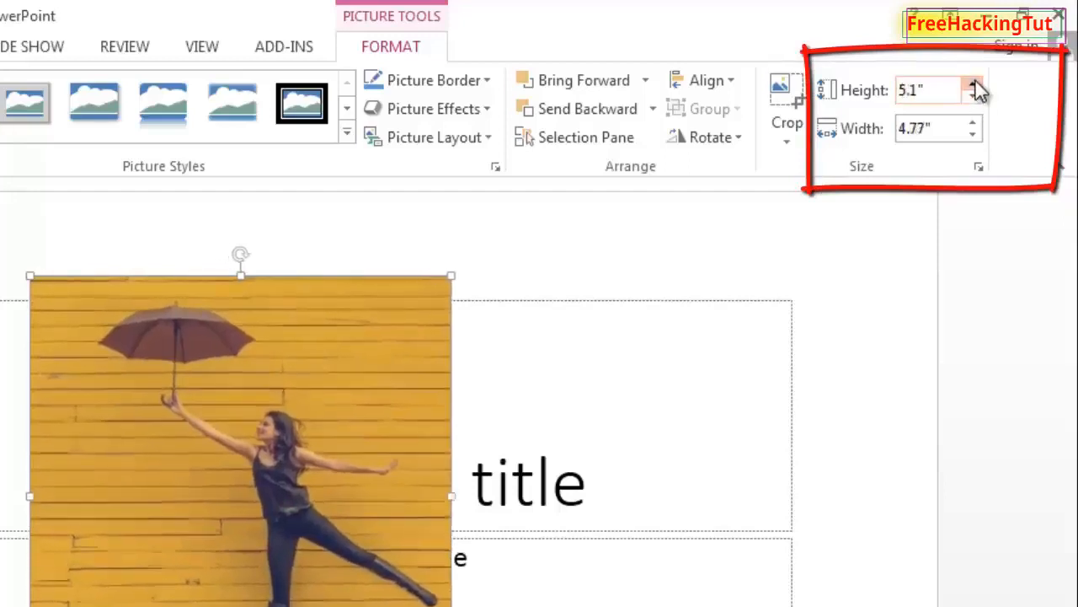
click(974, 86)
click(975, 87)
click(975, 87)
click(974, 87)
click(975, 87)
click(975, 87)
click(975, 87)
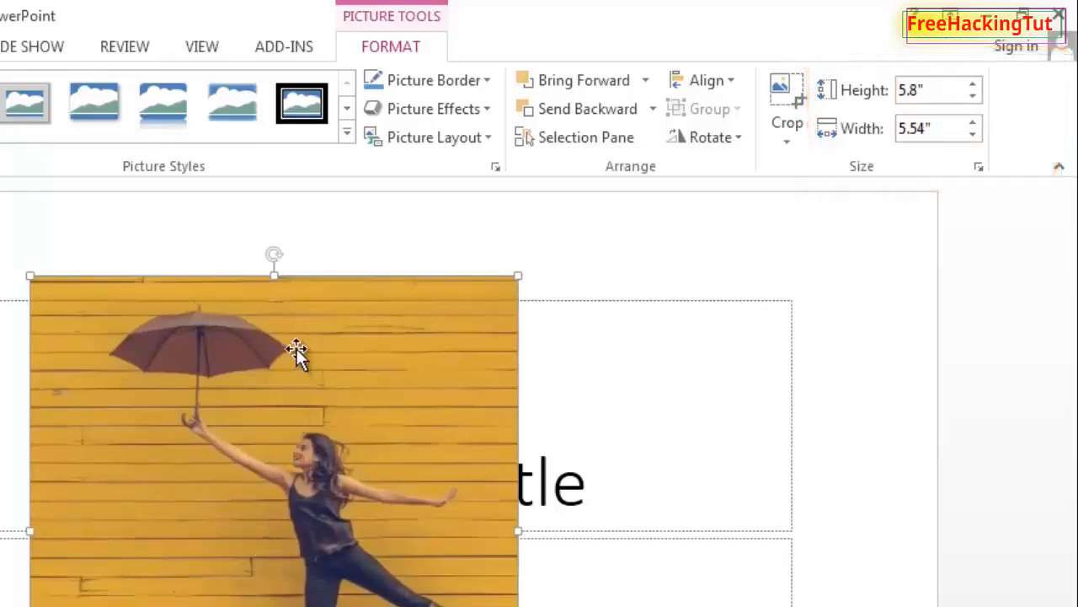
Apply the tilted white-frame picture style to the picture
click(344, 118)
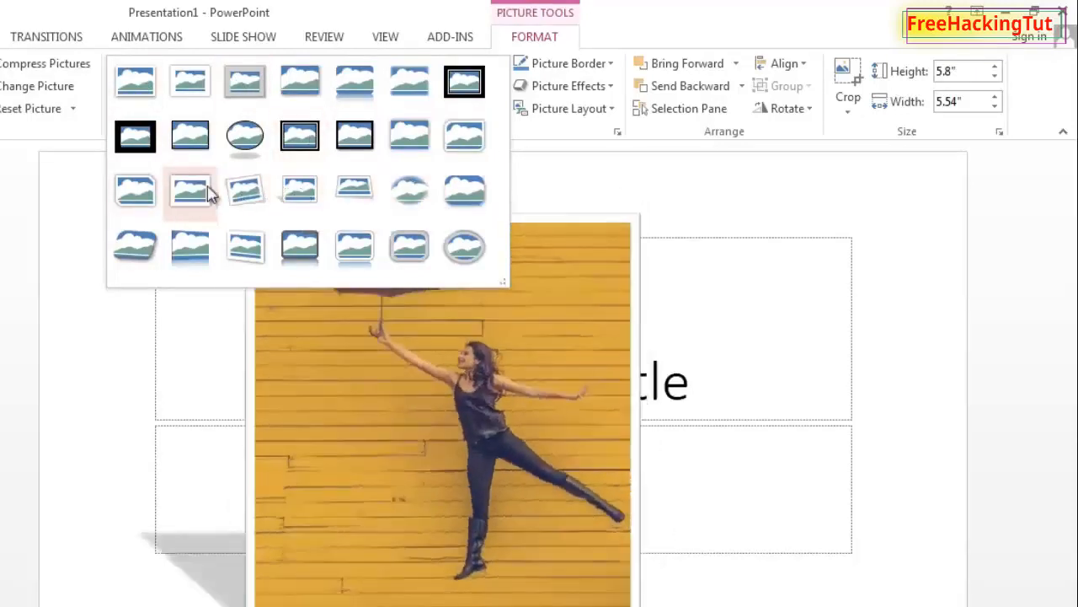
click(242, 207)
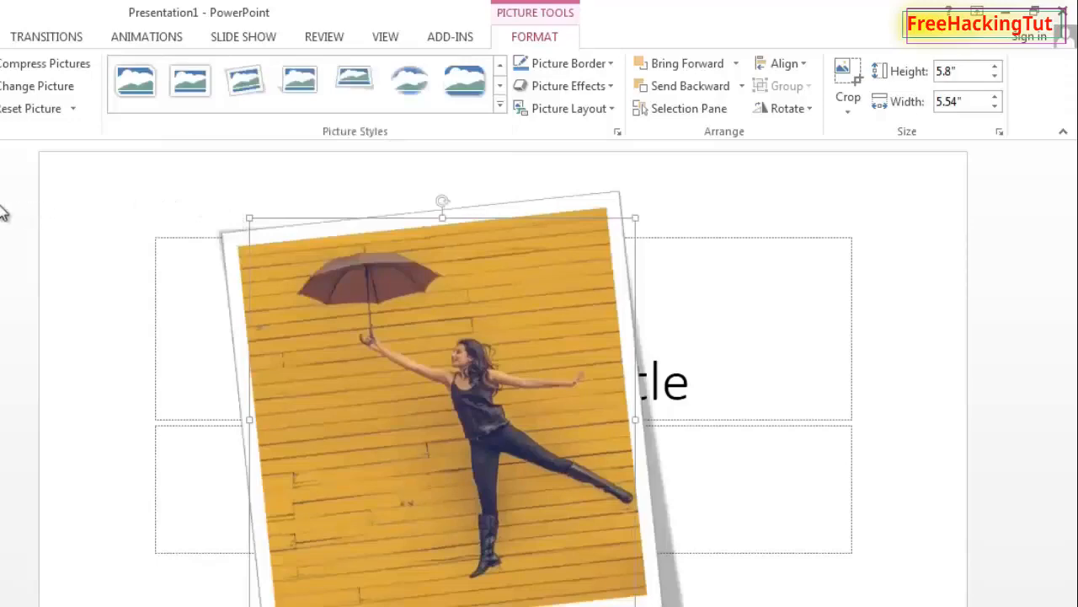
Brighten the picture with a Brightness/Contrast correction and recolor it Orange, Accent color 2 Dark
click(73, 94)
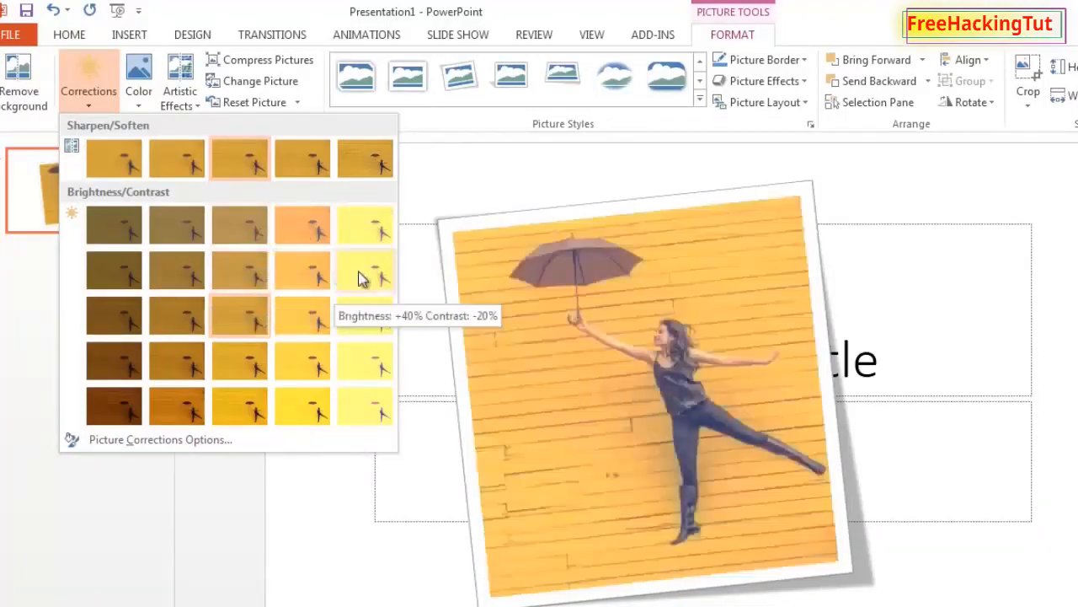
click(307, 322)
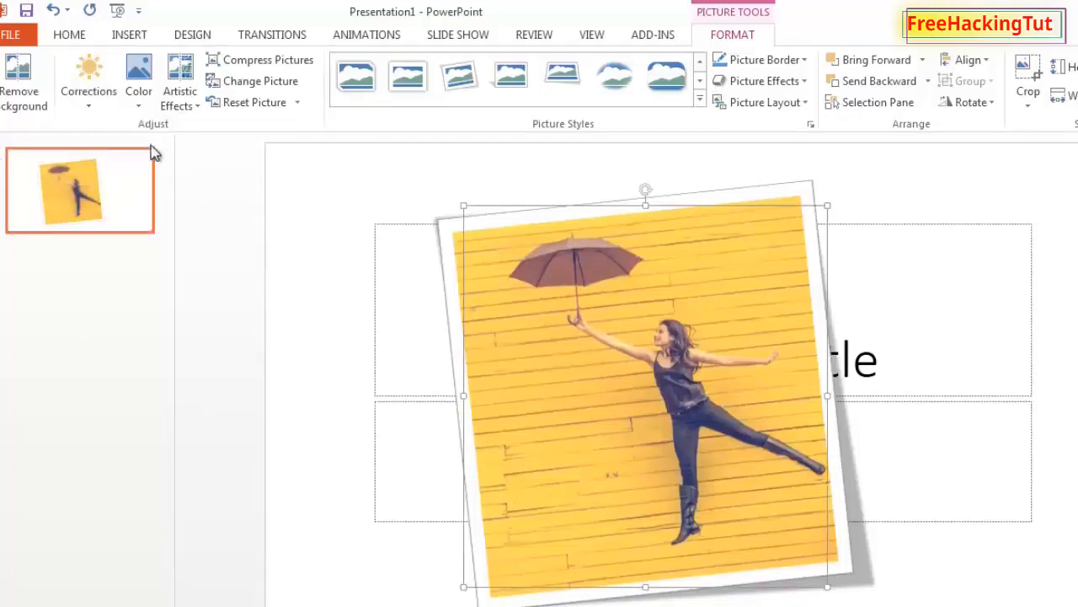
click(144, 102)
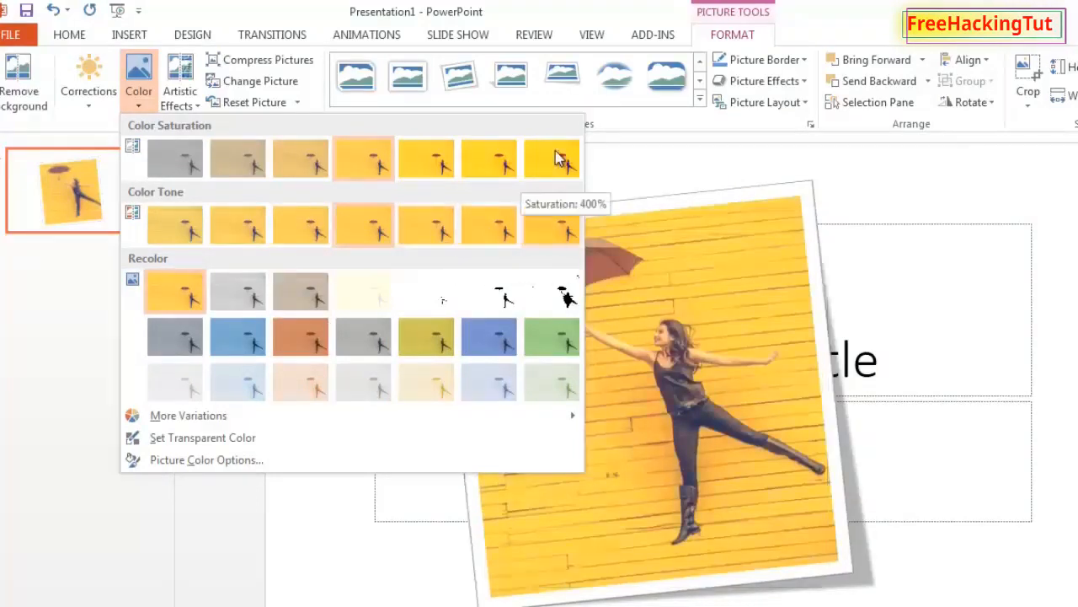
click(304, 345)
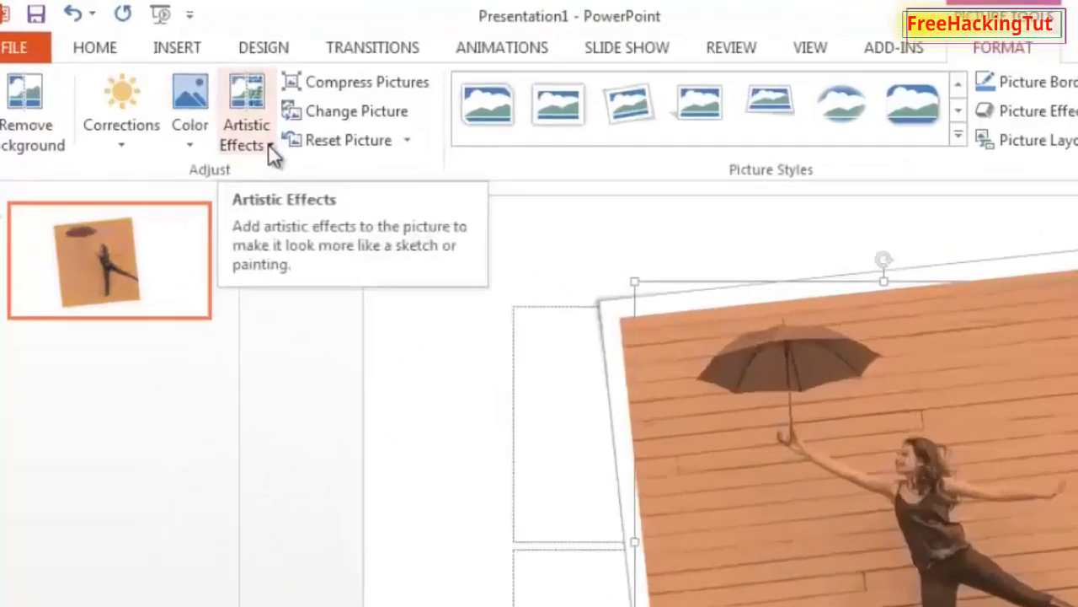
click(195, 105)
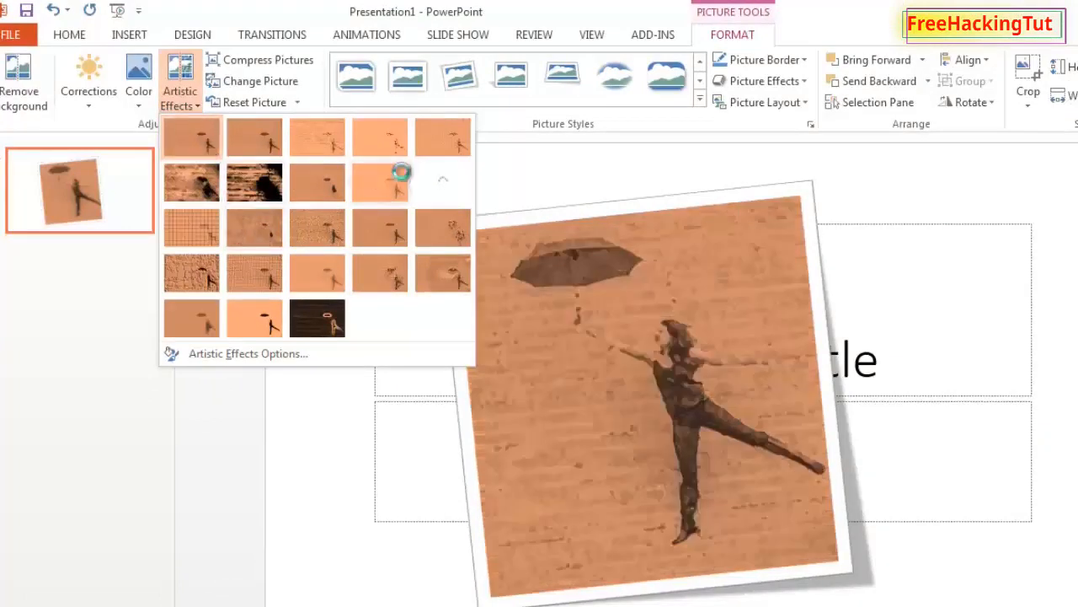
click(590, 168)
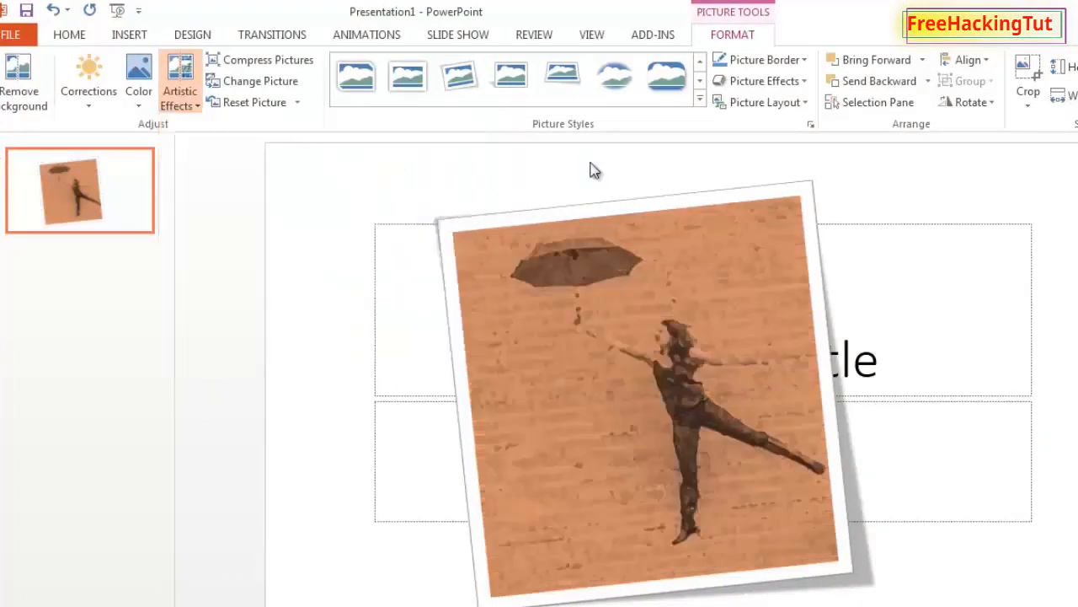
click(988, 386)
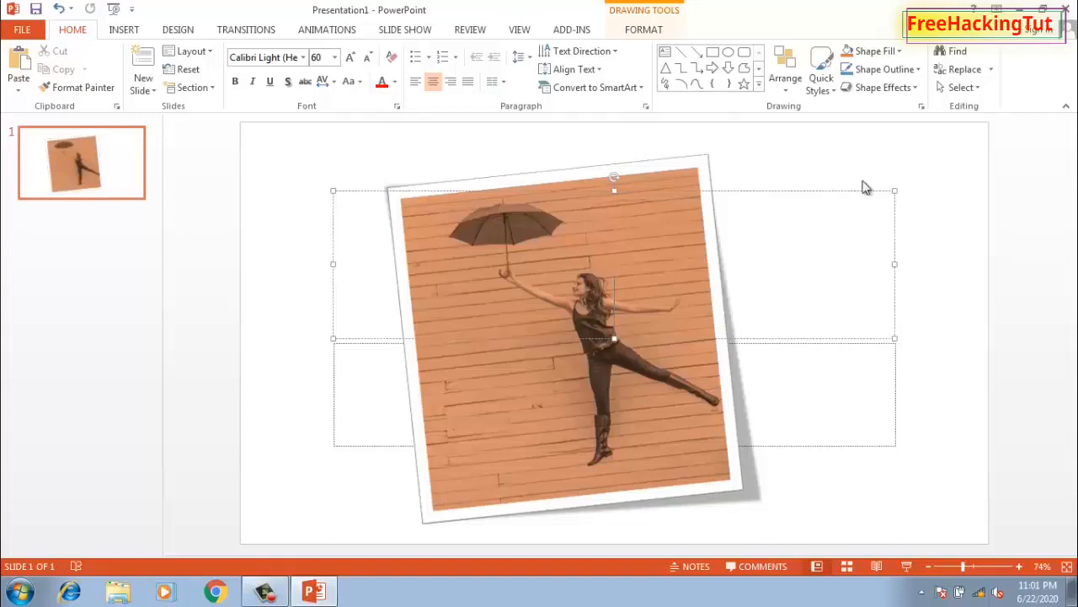
Save the edited picture as a PNG image on the Desktop
click(553, 421)
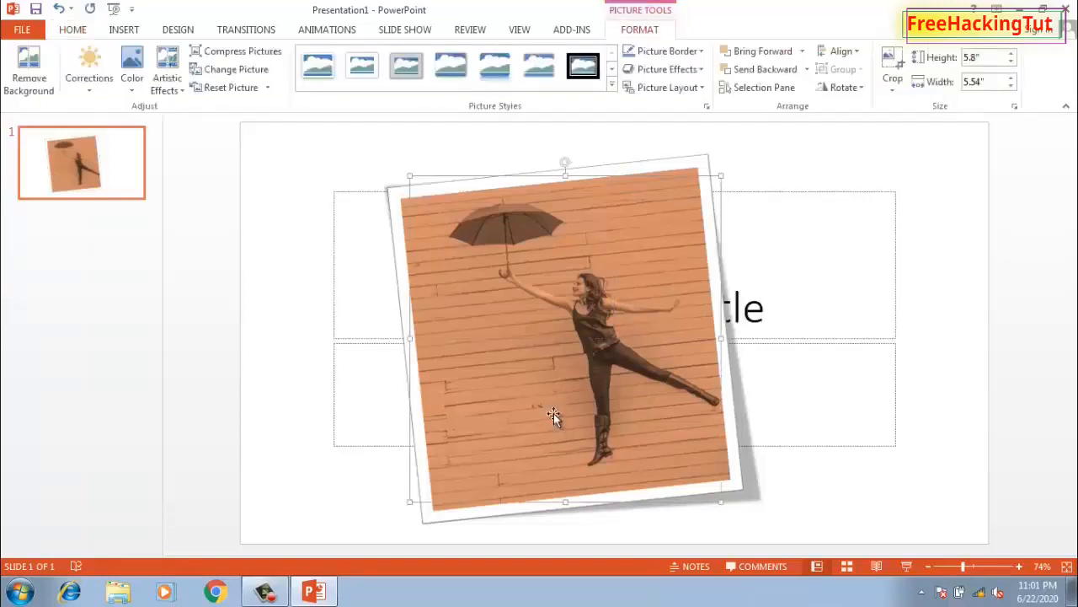
right_click(554, 413)
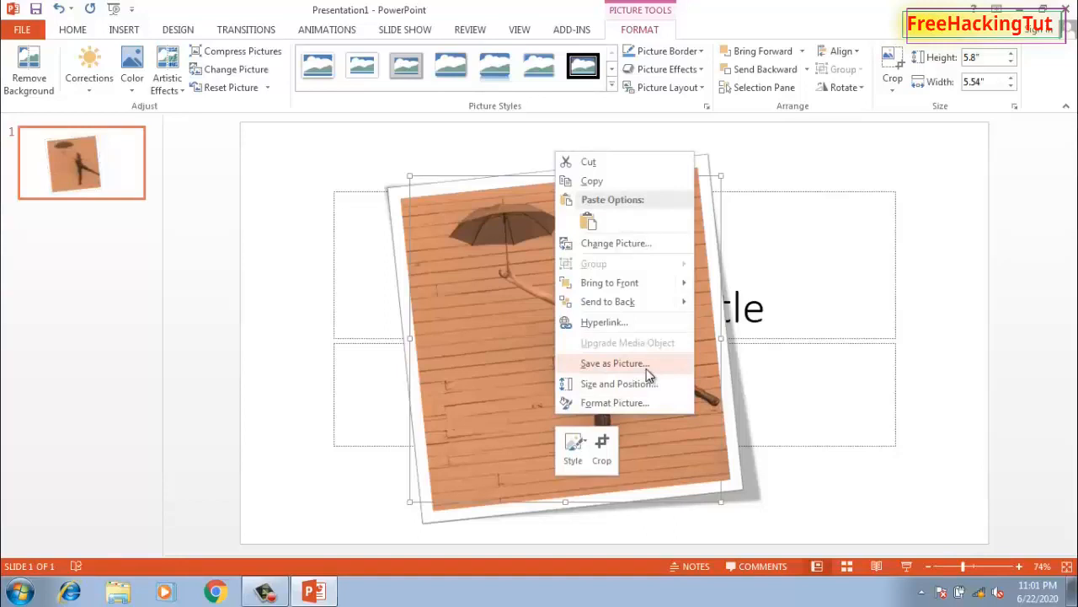
click(606, 367)
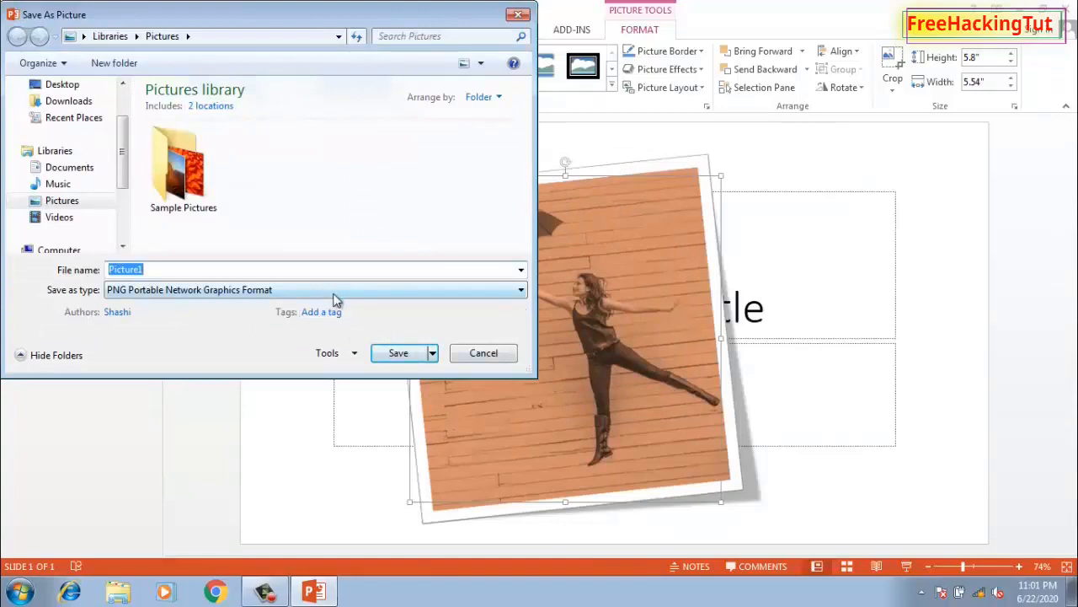
click(329, 290)
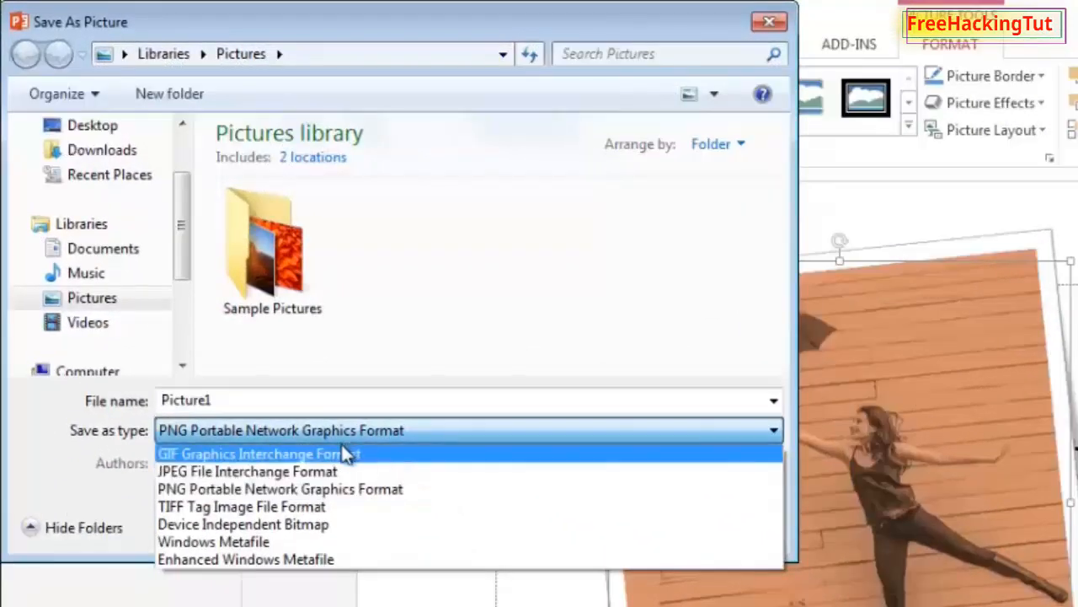
click(217, 491)
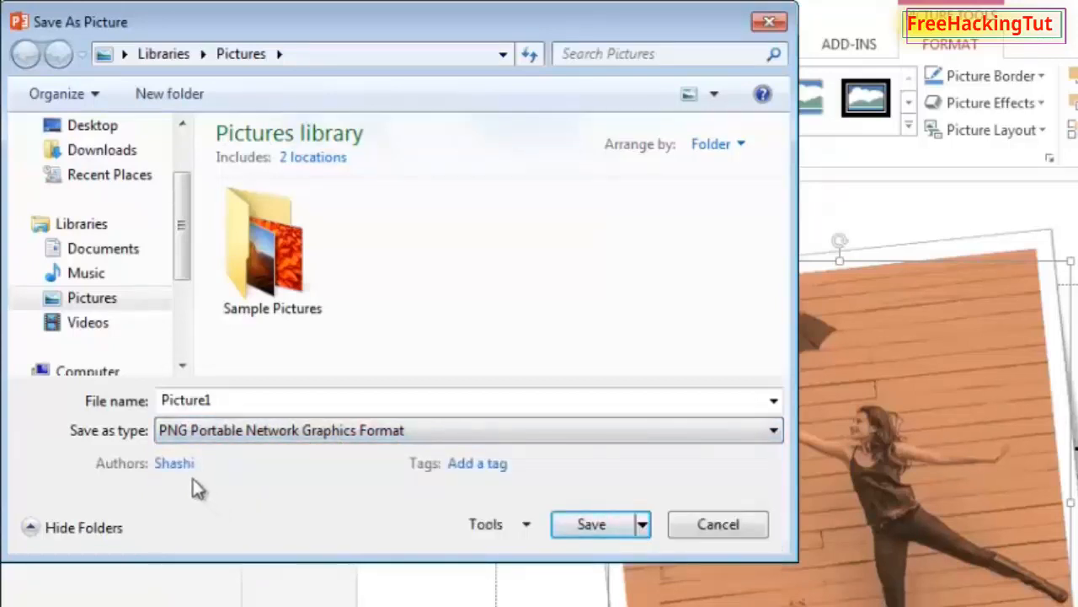
click(91, 125)
click(614, 525)
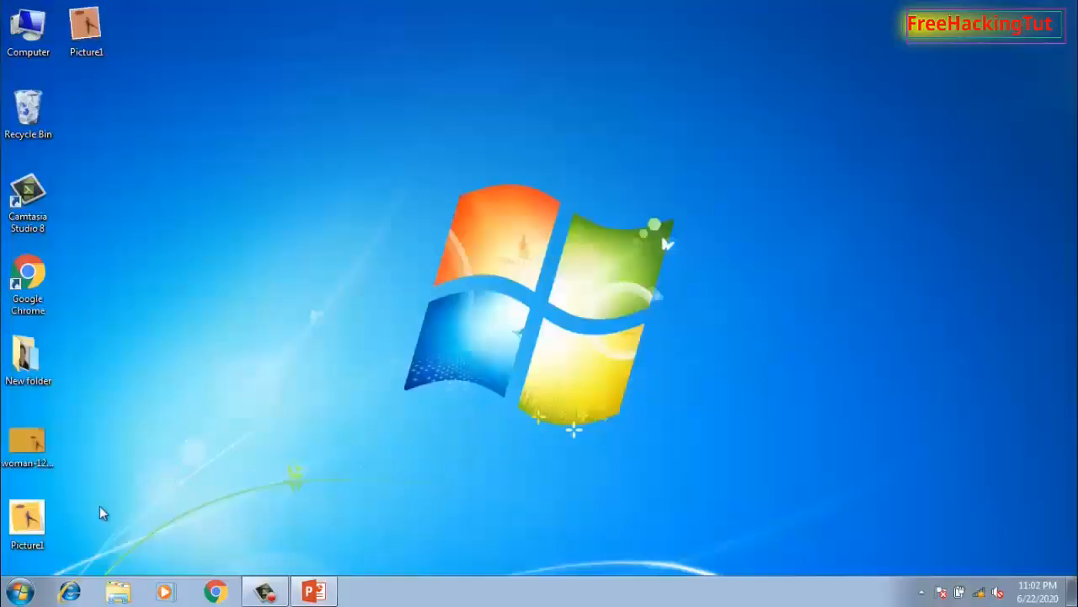
Open the saved Picture1 image from the Desktop in the photo viewer to check it, then close it
double_click(85, 30)
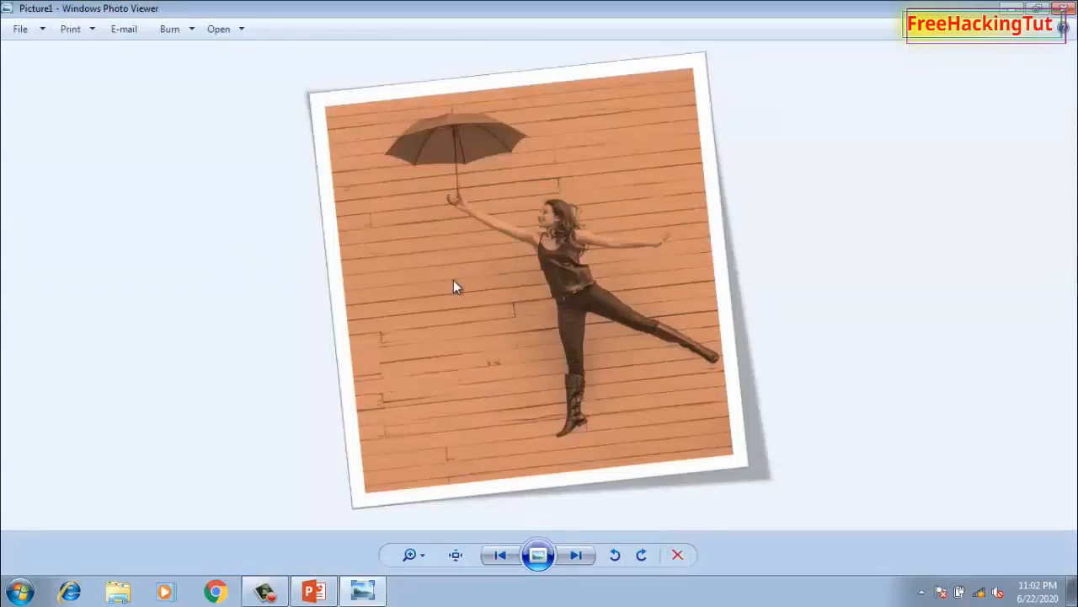
scroll(635, 383, up, 2)
scroll(632, 385, down, 2)
click(1064, 8)
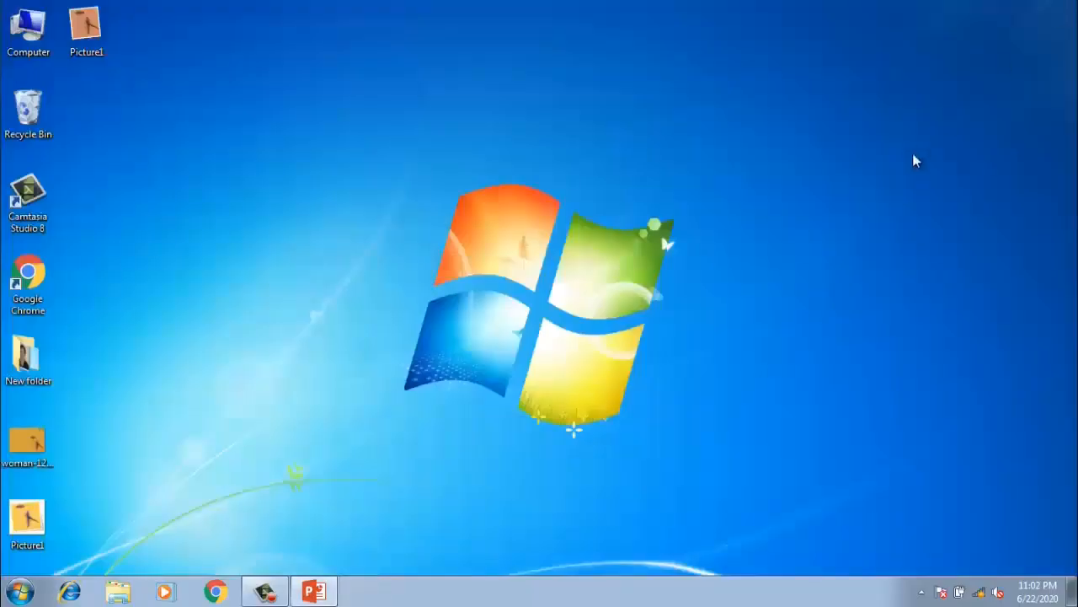